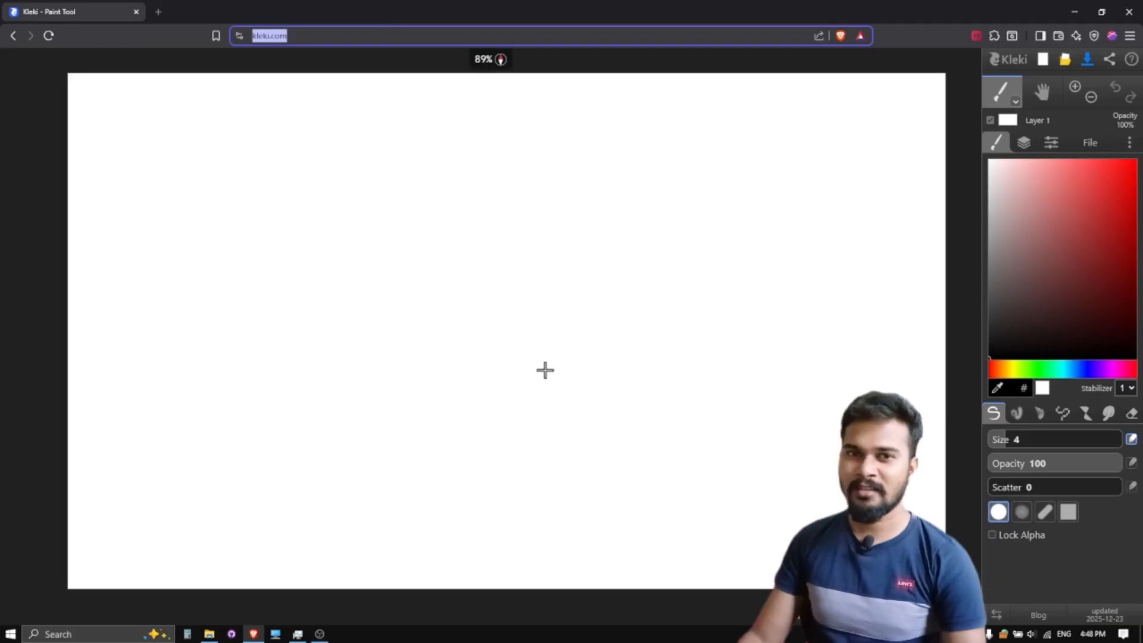
Draw a wavy test stroke across the middle of the blank canvas and undo it
scroll(545, 370, "down", 2)
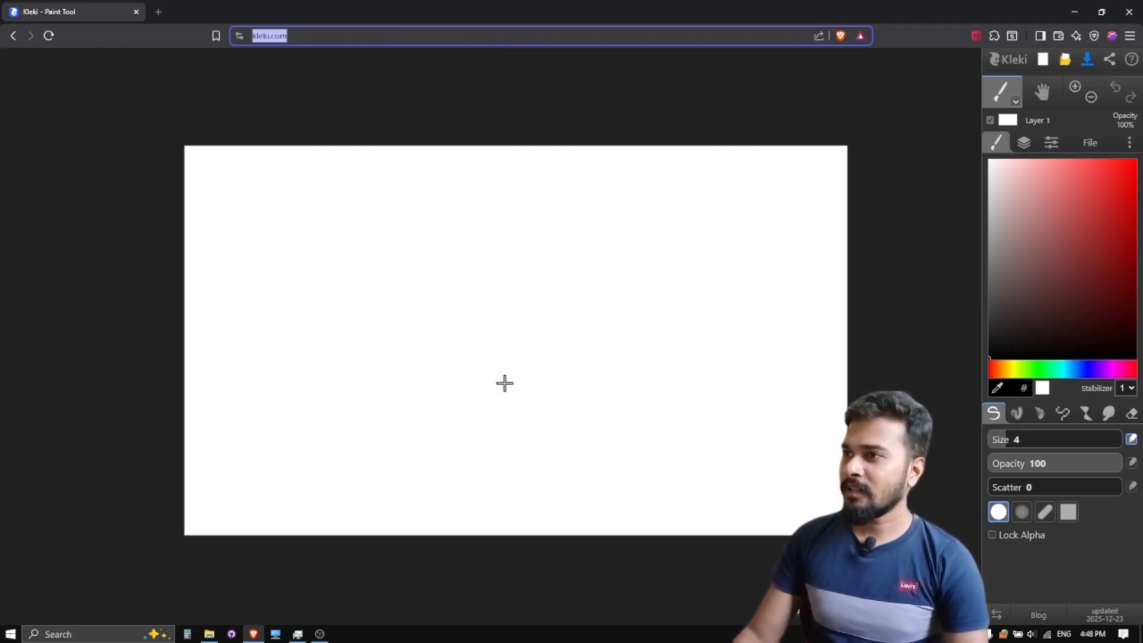
left_click(721, 87)
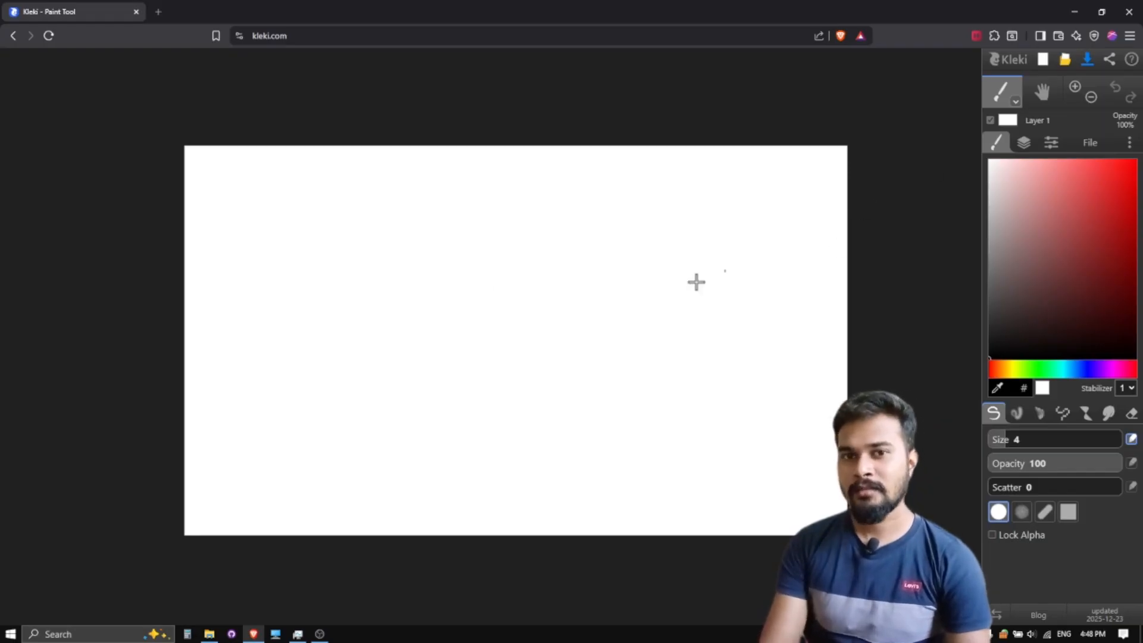
left_click_drag(360, 296, 555, 345)
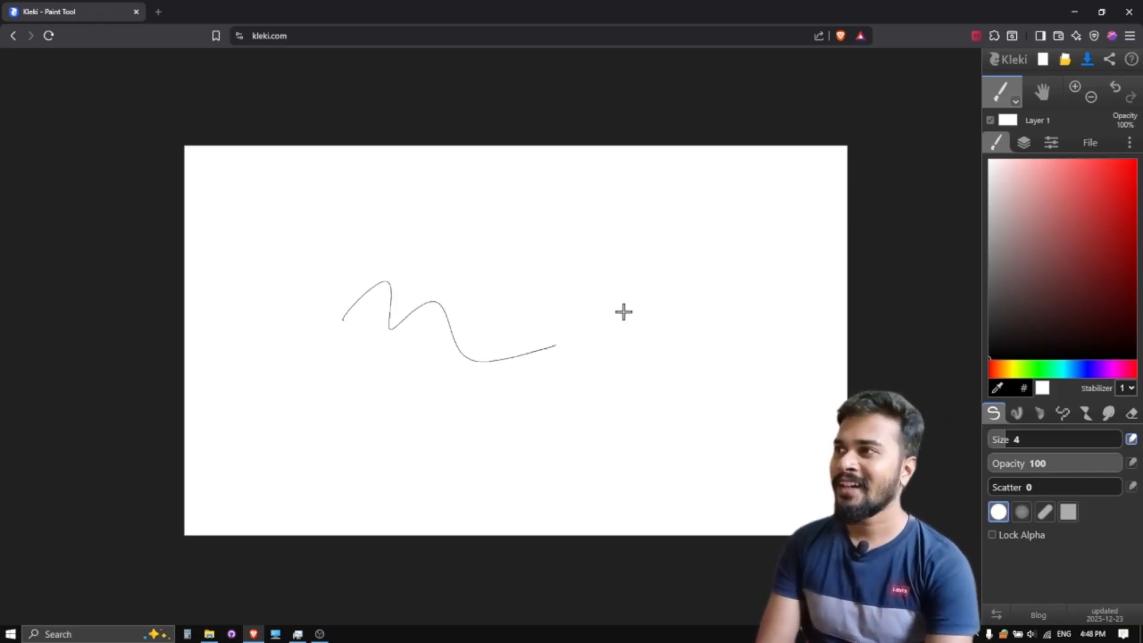
key("ctrl+z")
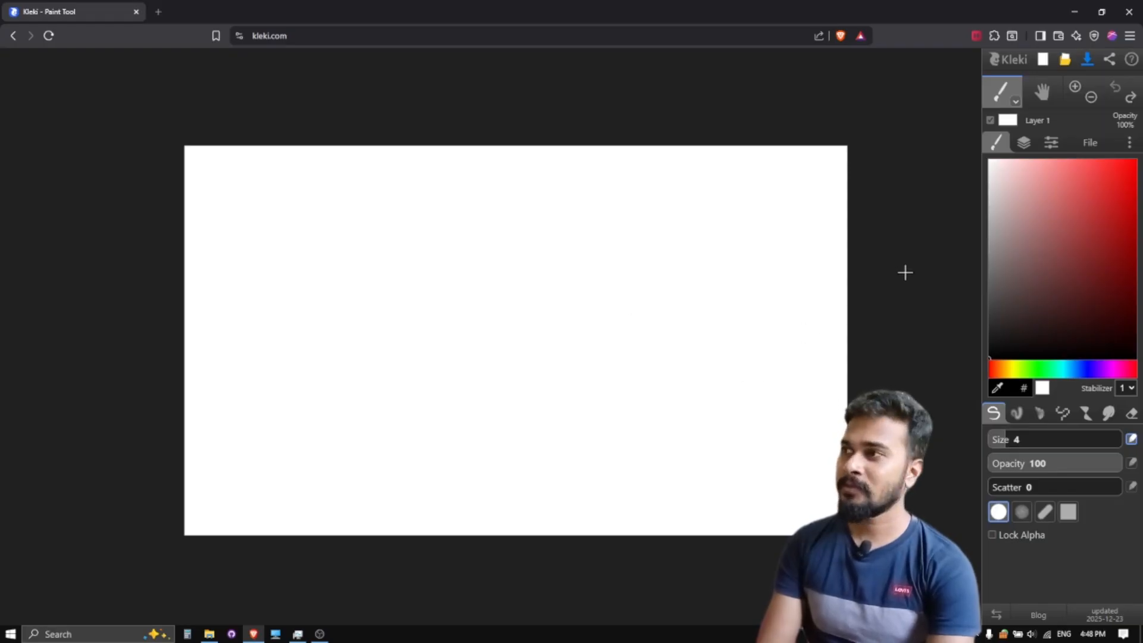
Look over the image editing and file options, and add a new layer above Layer 1
left_click(1058, 149)
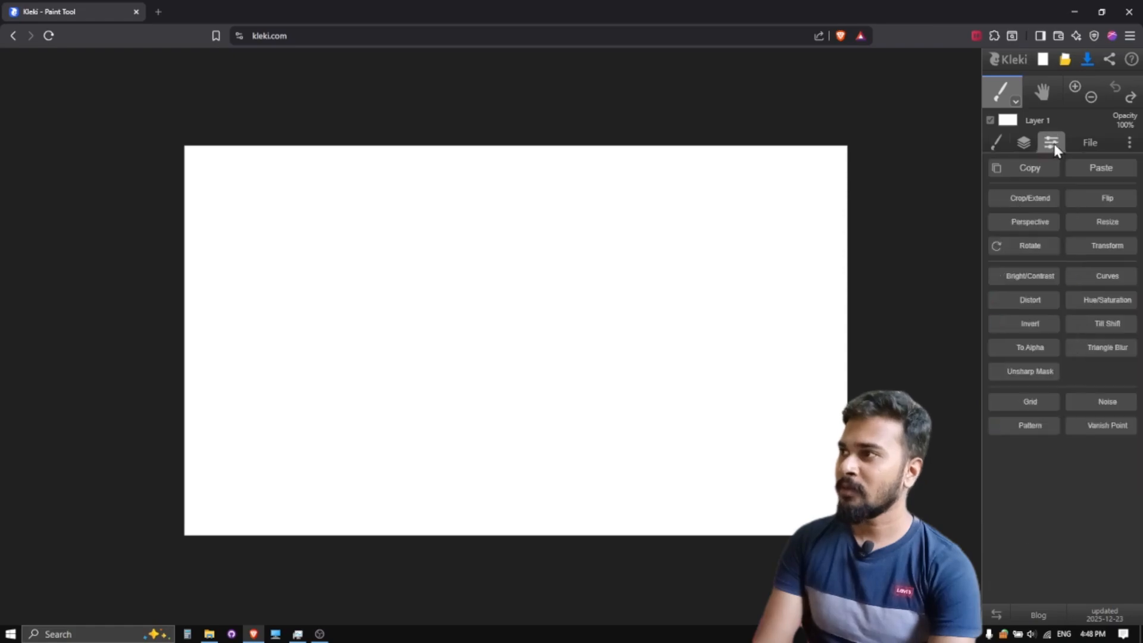
left_click(1085, 146)
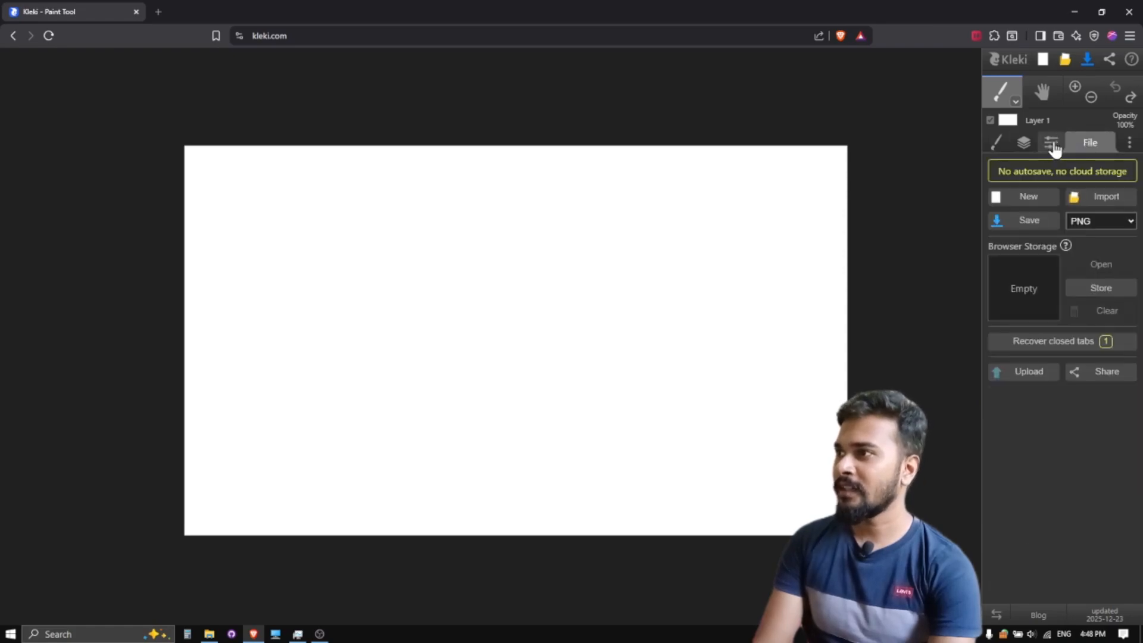
left_click(1024, 144)
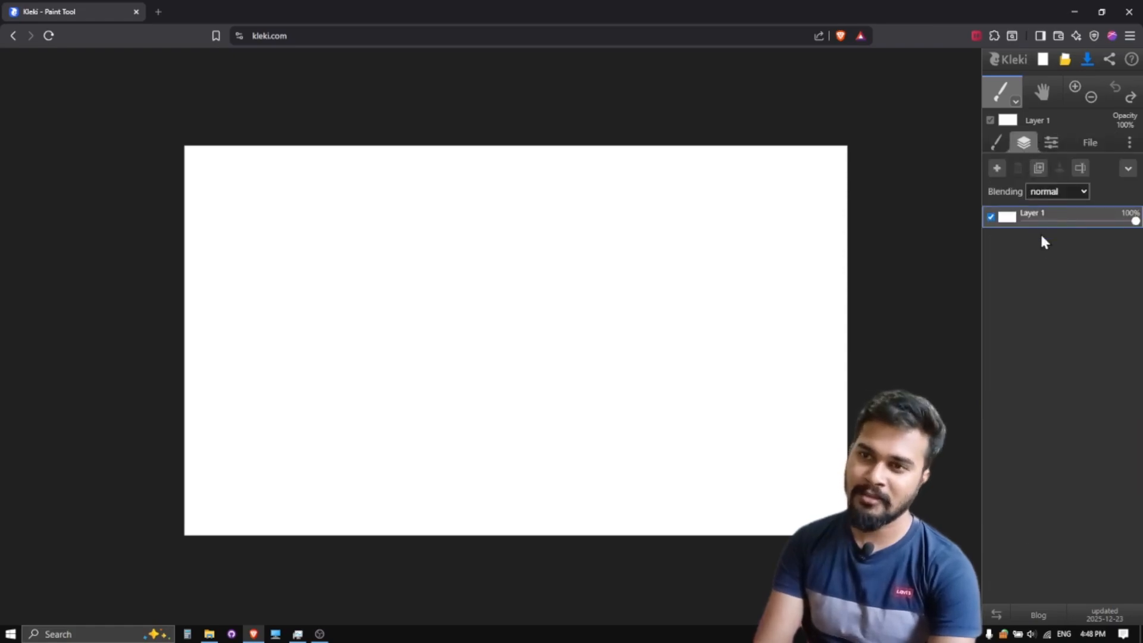
left_click(996, 169)
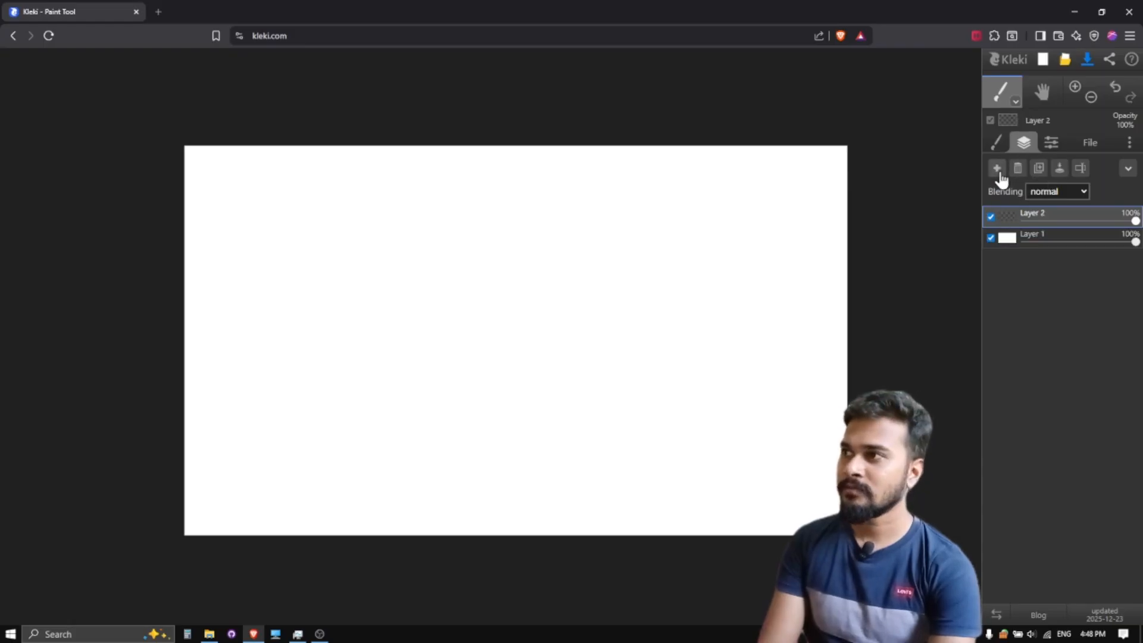
Review the available file save formats and keep PNG selected
left_click(998, 144)
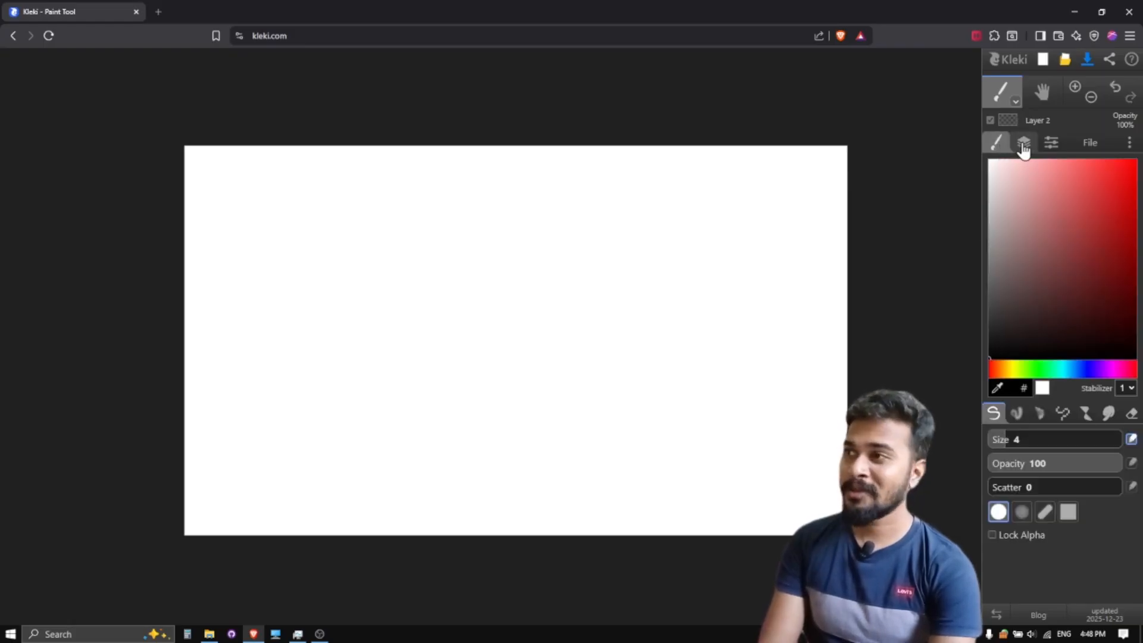
left_click(1023, 146)
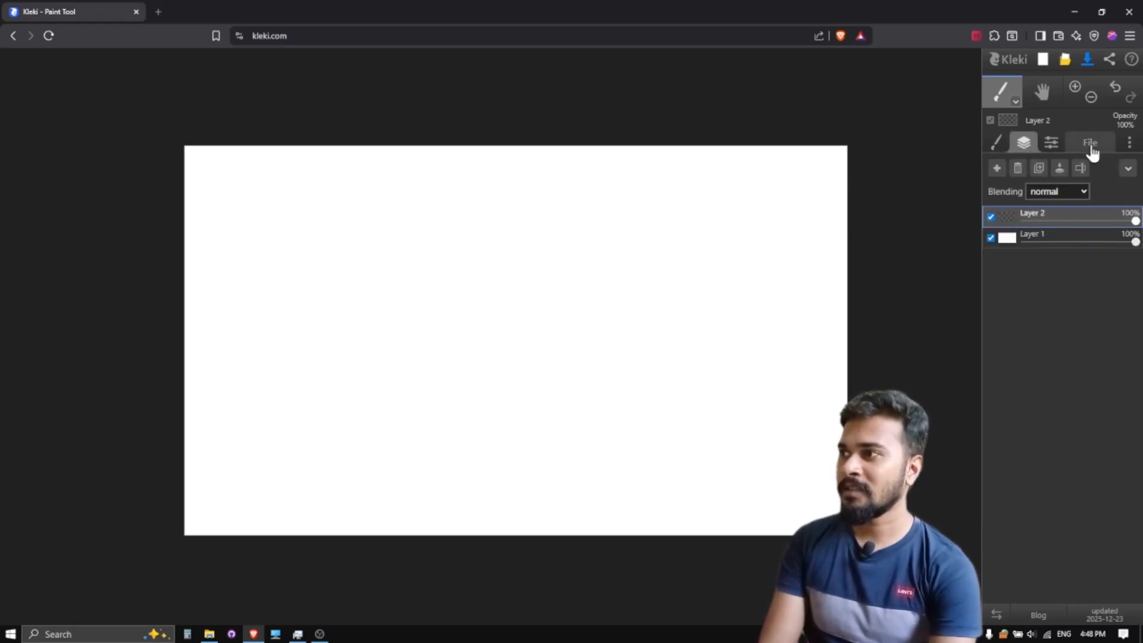
left_click(1089, 144)
left_click(1101, 221)
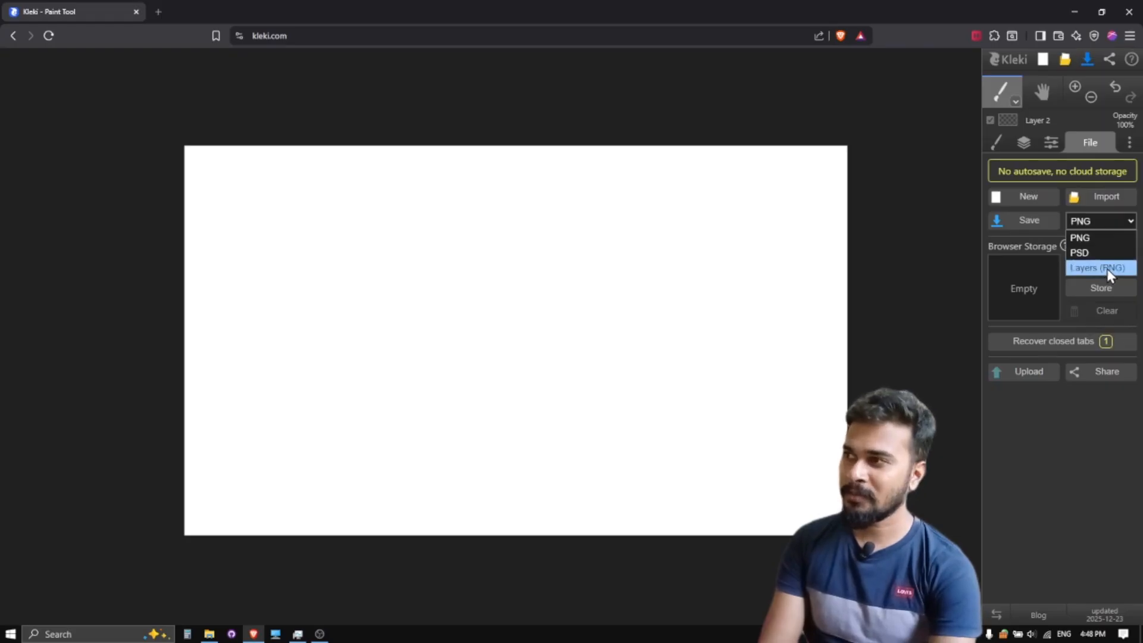
left_click(1100, 237)
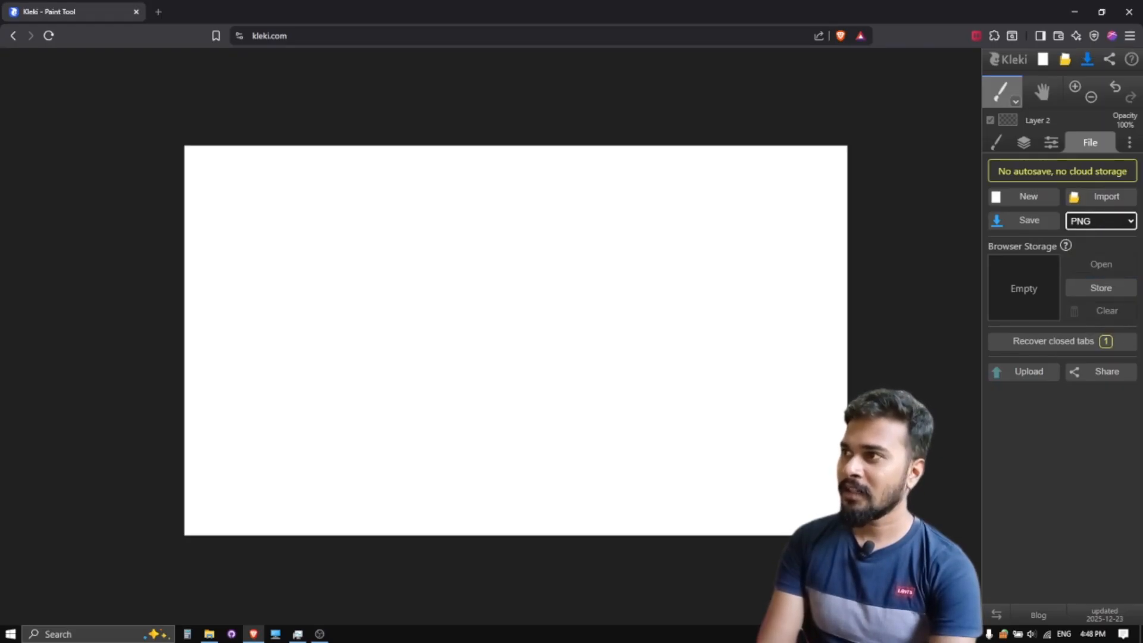
Draw a thin zigzag test stroke with the Pen brush on Layer 2 and undo it
left_click(1006, 151)
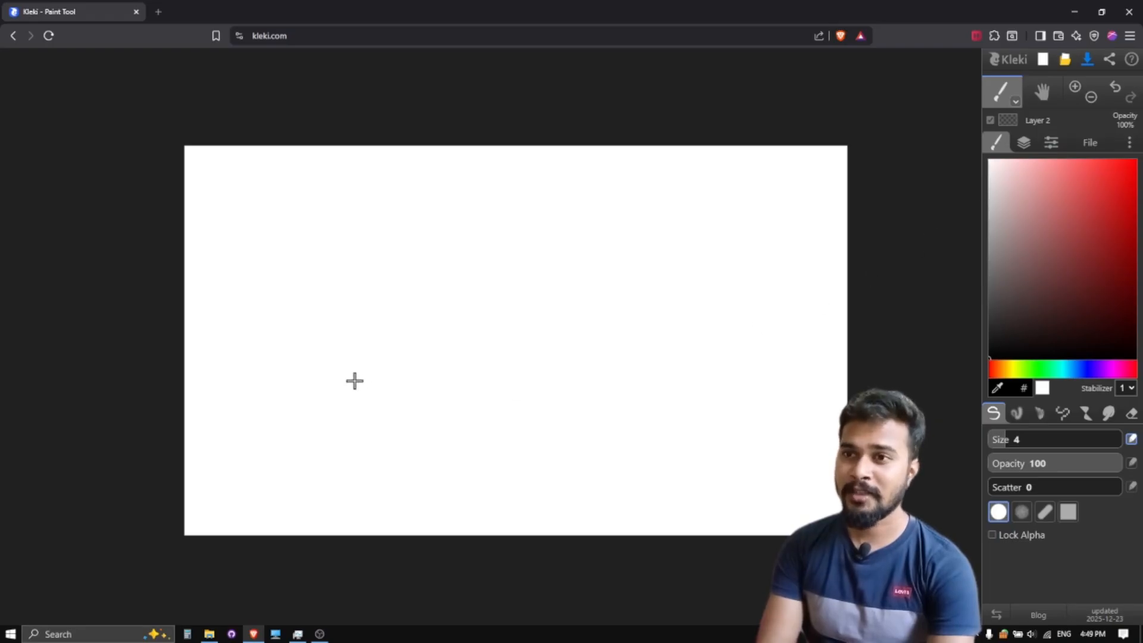
left_click_drag(348, 406, 367, 367)
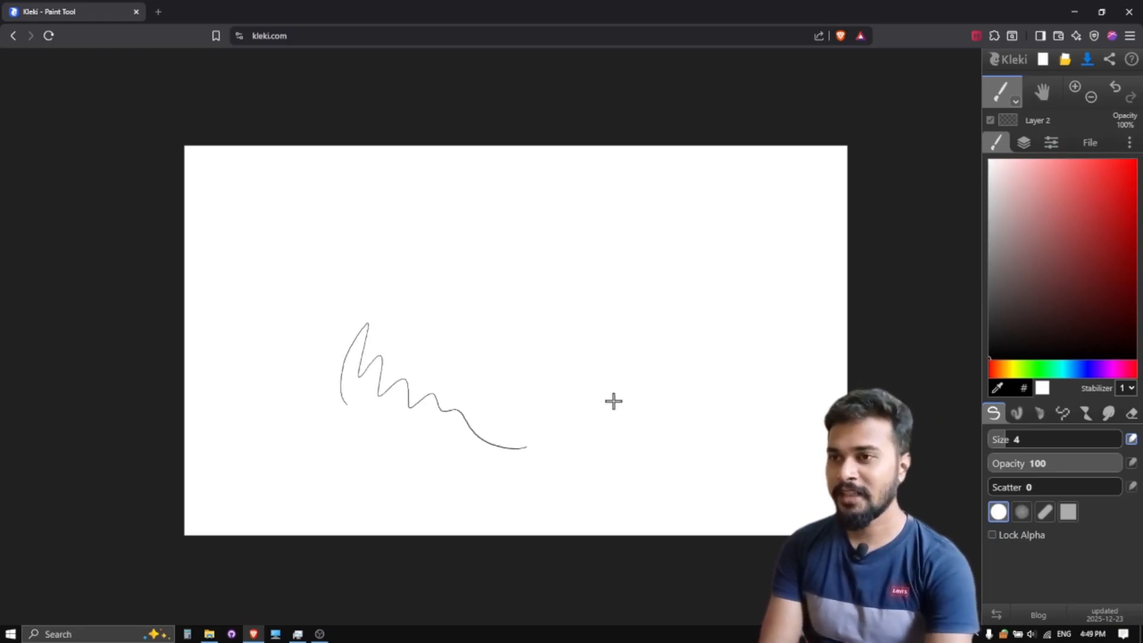
key("ctrl+z")
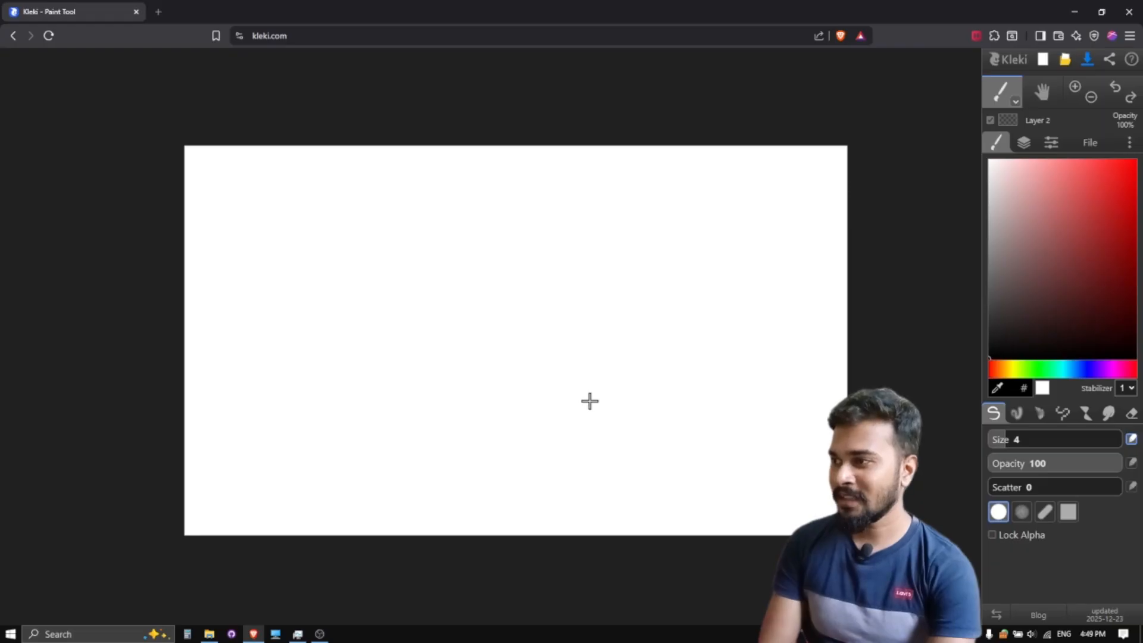
Set the Pen brush size to 41 and draw two wavy and two nearly straight strokes on Layer 2
left_click_drag(1010, 440, 1127, 439)
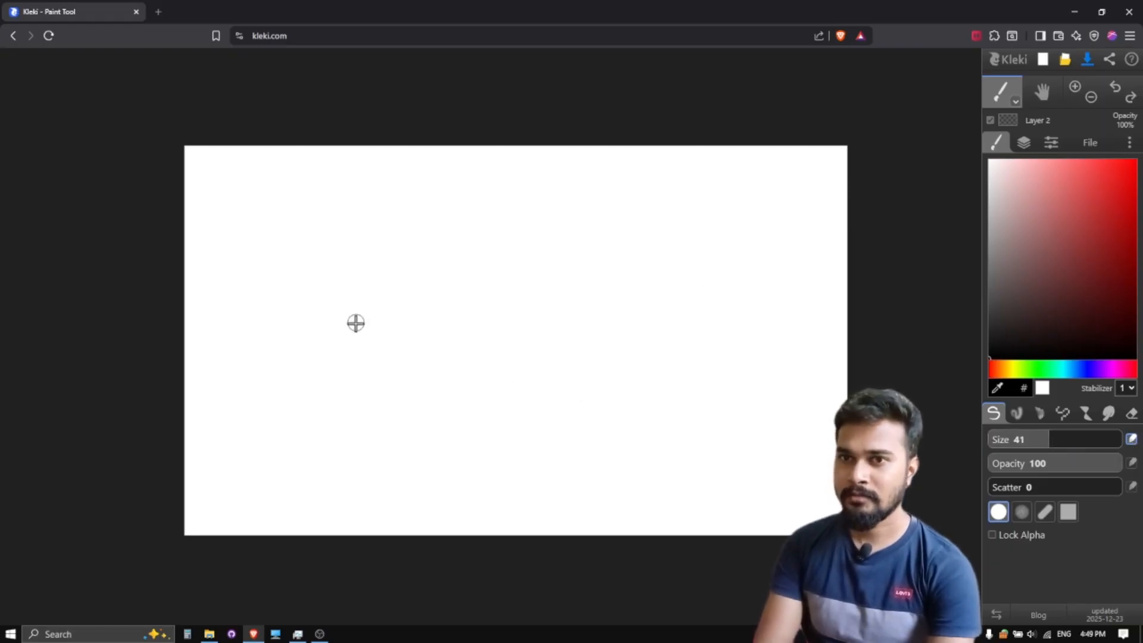
mouse_move(355, 321)
left_mouse_down()
mouse_move(393, 287)
mouse_move(413, 301)
mouse_move(429, 352)
mouse_move(509, 350)
left_mouse_up()
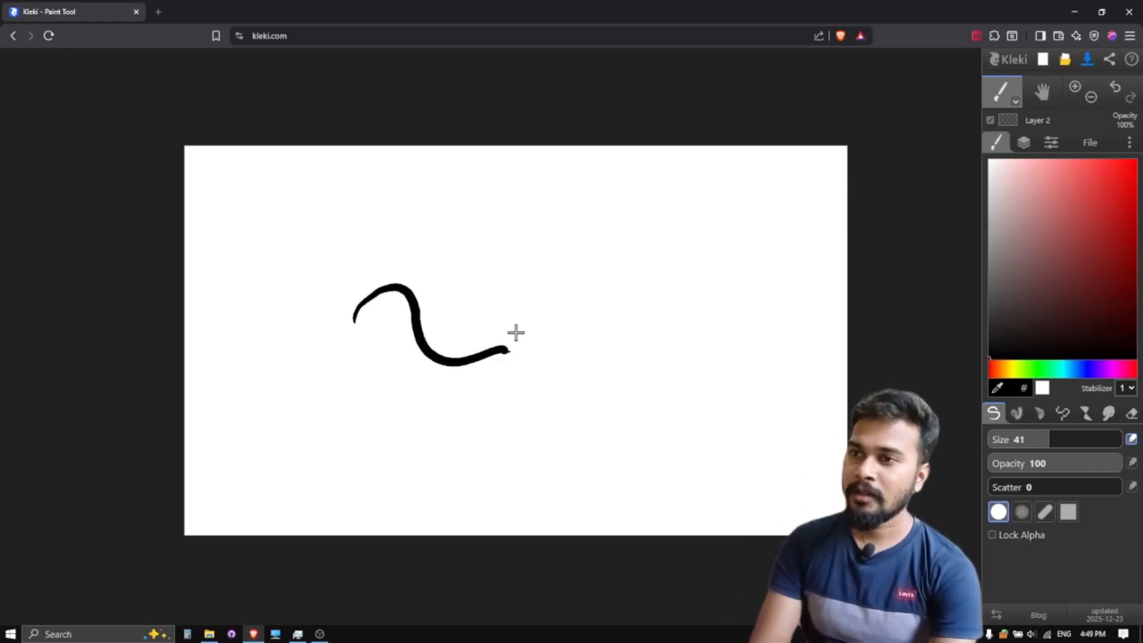
mouse_move(510, 255)
left_mouse_down()
mouse_move(563, 265)
mouse_move(755, 459)
left_mouse_up()
mouse_move(446, 294)
left_mouse_down()
mouse_move(553, 345)
mouse_move(680, 436)
left_mouse_up()
left_click_drag(388, 399, 596, 428)
Enable pen pressure for the Pen brush's opacity and draw sweeping diagonal strokes across the canvas to test the fading
left_click(1130, 463)
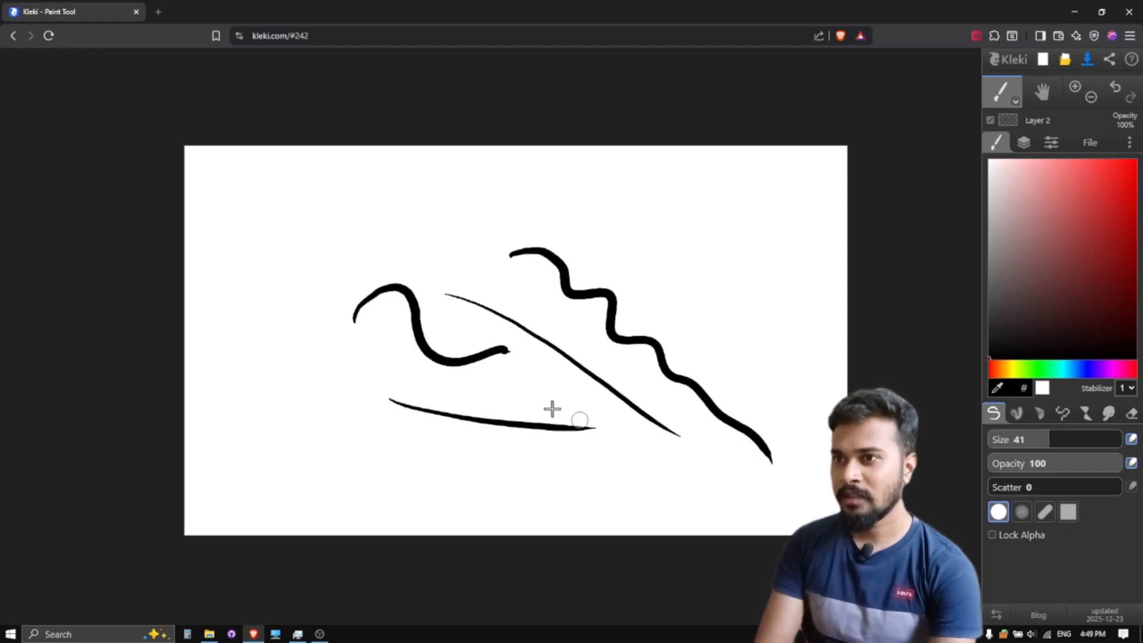
mouse_move(373, 350)
left_mouse_down()
mouse_move(458, 382)
mouse_move(566, 392)
mouse_move(607, 427)
mouse_move(541, 397)
mouse_move(595, 423)
left_mouse_up()
left_click_drag(549, 346, 622, 426)
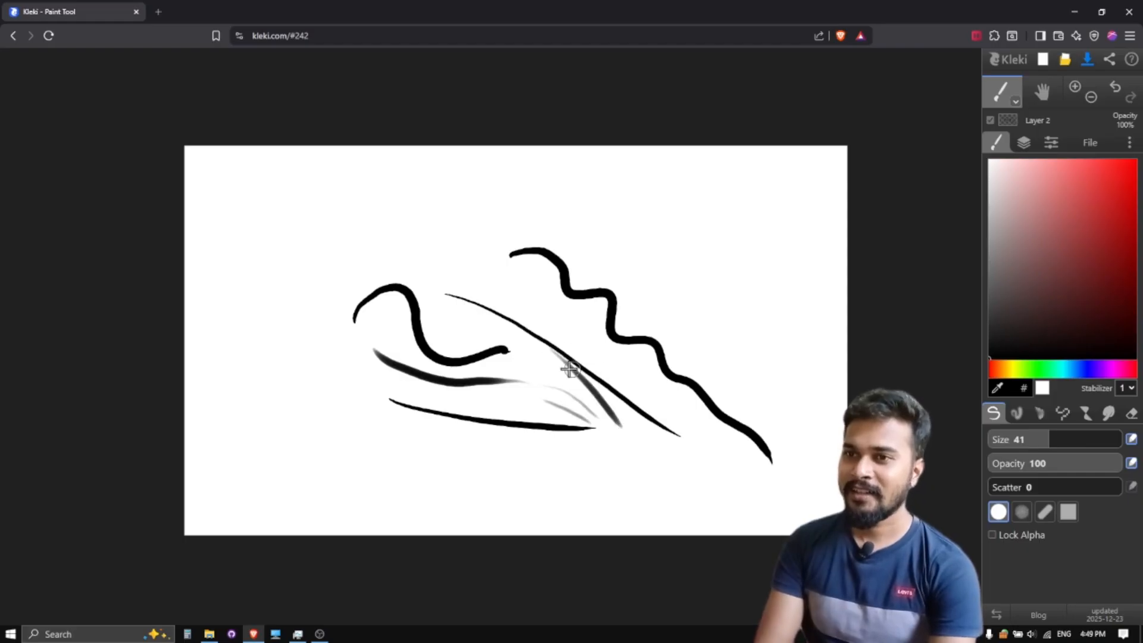
left_click_drag(560, 366, 638, 443)
left_click_drag(260, 332, 473, 458)
left_click_drag(250, 356, 462, 459)
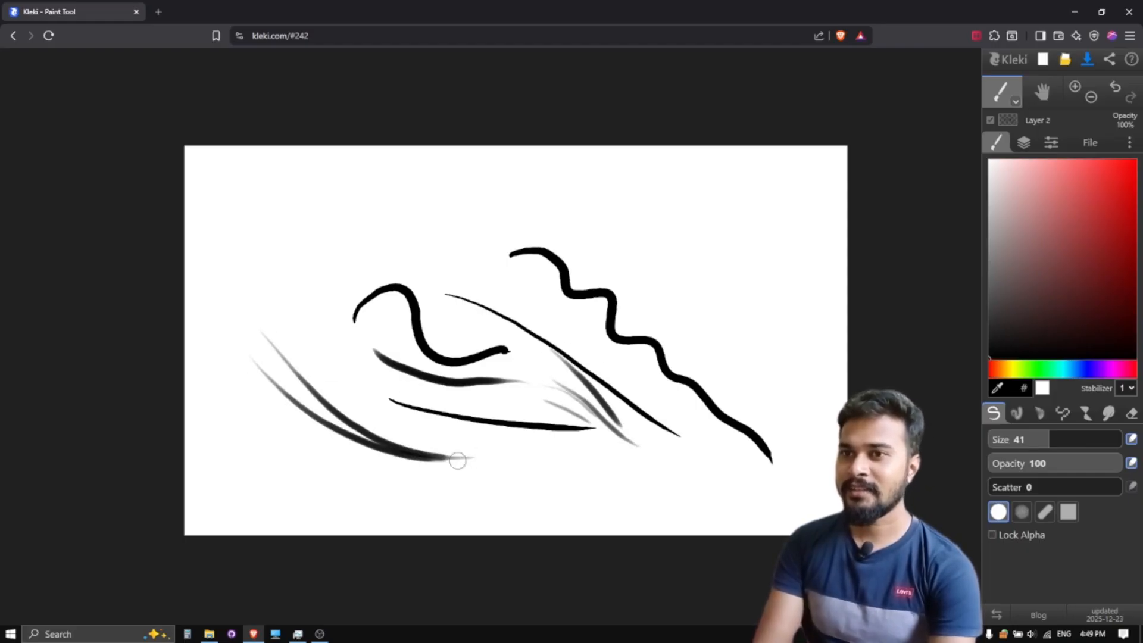
left_click_drag(275, 289, 509, 450)
mouse_move(286, 253)
left_mouse_down()
mouse_move(300, 289)
mouse_move(374, 375)
left_mouse_up()
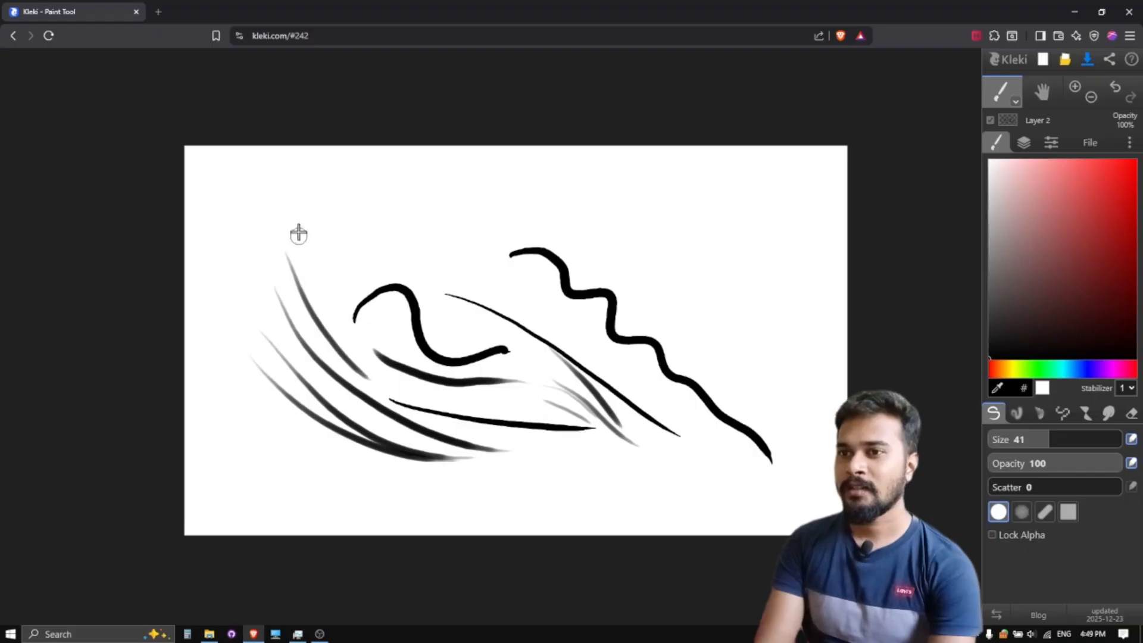
left_click_drag(298, 226, 416, 392)
left_click_drag(324, 323, 444, 417)
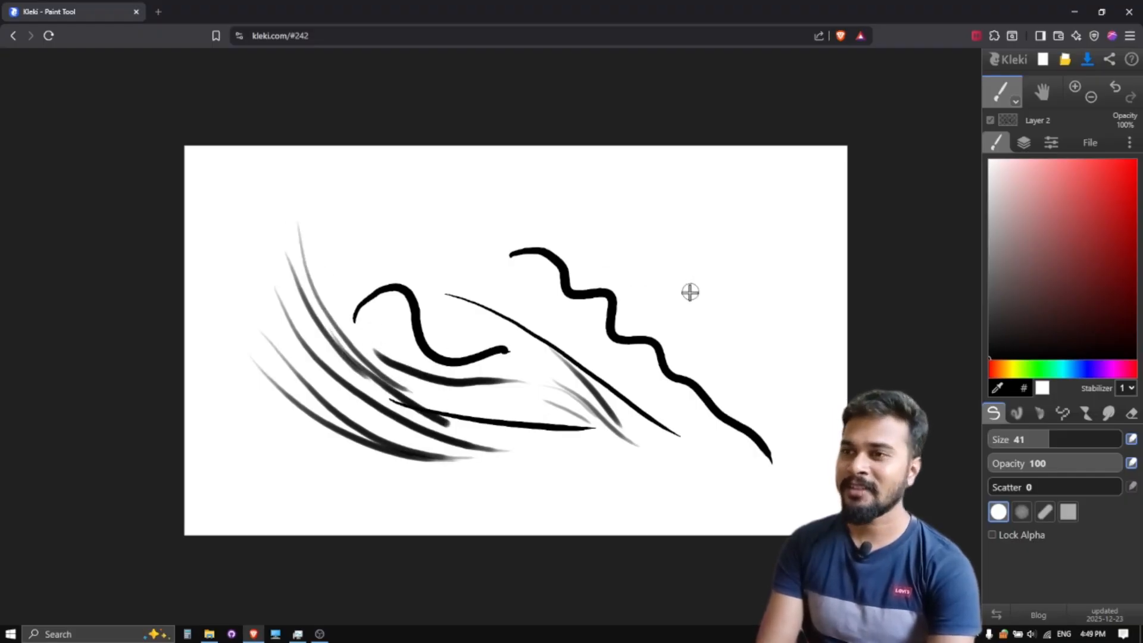
left_click_drag(672, 284, 785, 407)
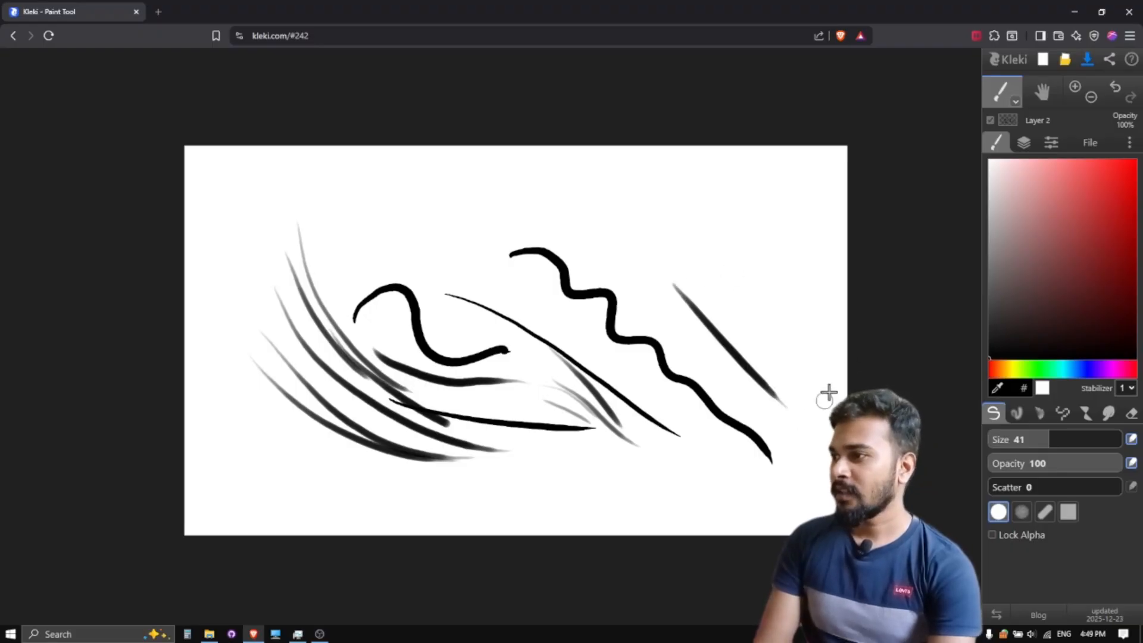
Draw one wavy diagonal stroke with the Blend brush and two thin wavy strokes with the Sketchy brush
left_click(1017, 413)
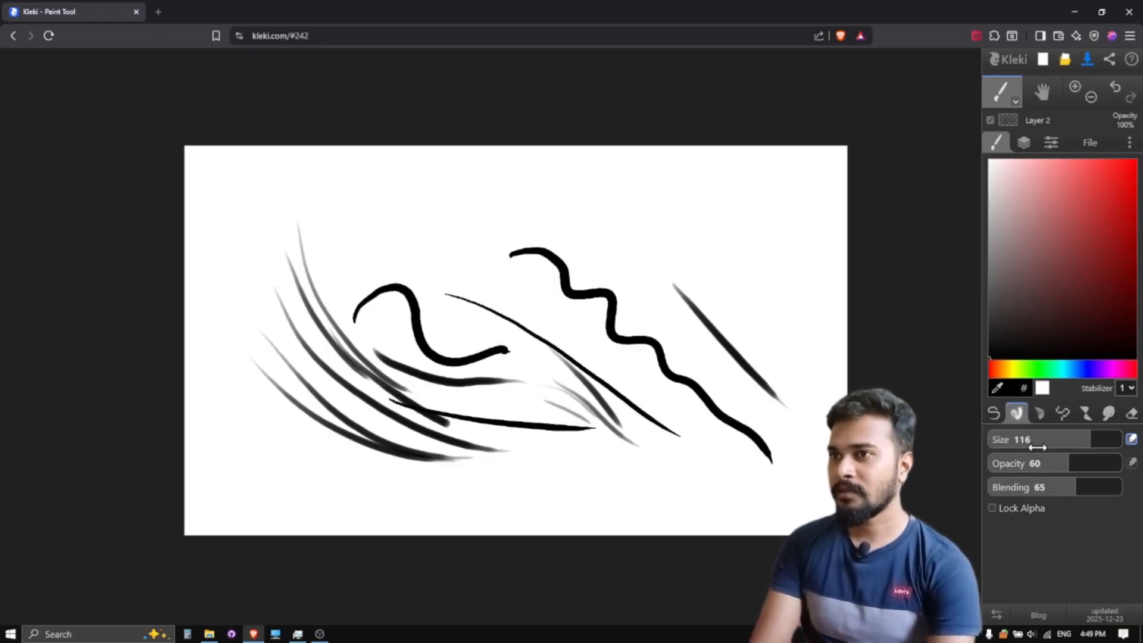
left_click_drag(471, 205, 662, 418)
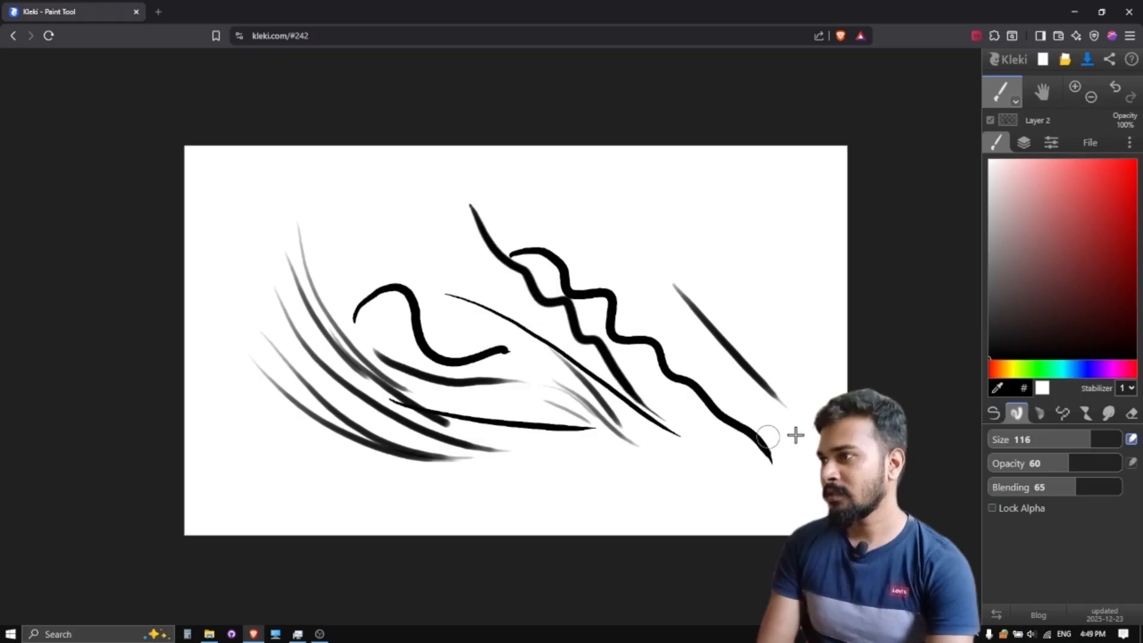
left_click(1038, 413)
mouse_move(601, 214)
left_mouse_down()
mouse_move(729, 327)
mouse_move(770, 408)
left_mouse_up()
mouse_move(683, 194)
left_mouse_down()
mouse_move(721, 260)
mouse_move(800, 357)
left_mouse_up()
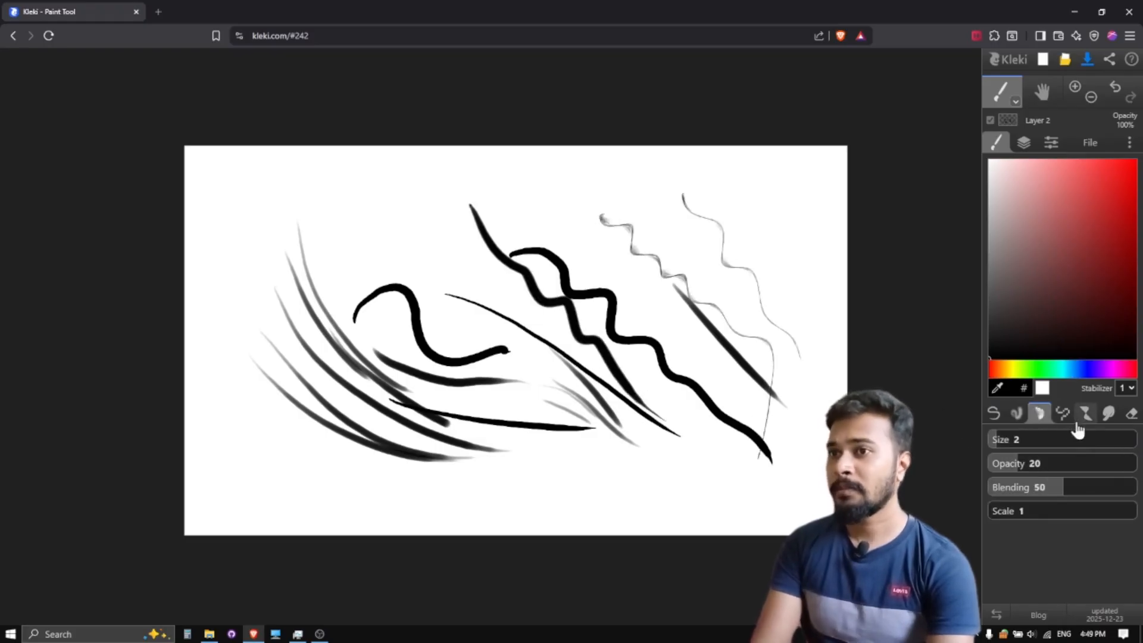
Set the Pixel brush size to 97 and paint thick blocky strokes over the middle and lower part of the drawing
left_click(1063, 413)
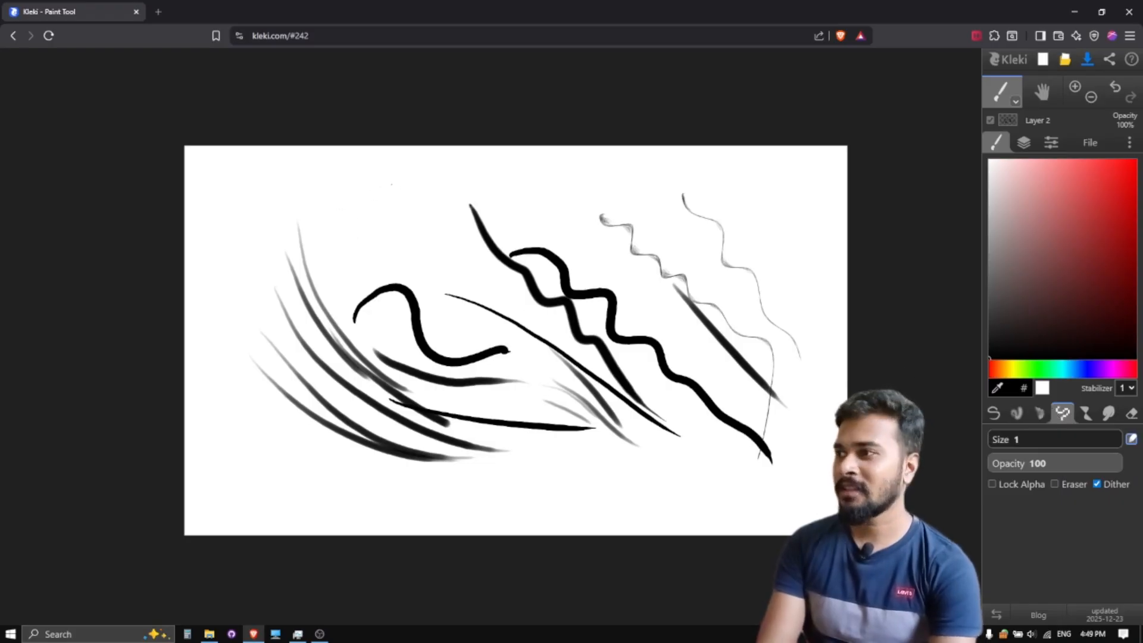
left_click_drag(1054, 453, 1081, 450)
mouse_move(410, 242)
left_mouse_down()
mouse_move(416, 303)
mouse_move(468, 290)
mouse_move(455, 238)
mouse_move(475, 262)
mouse_move(507, 237)
mouse_move(520, 348)
mouse_move(536, 370)
left_mouse_up()
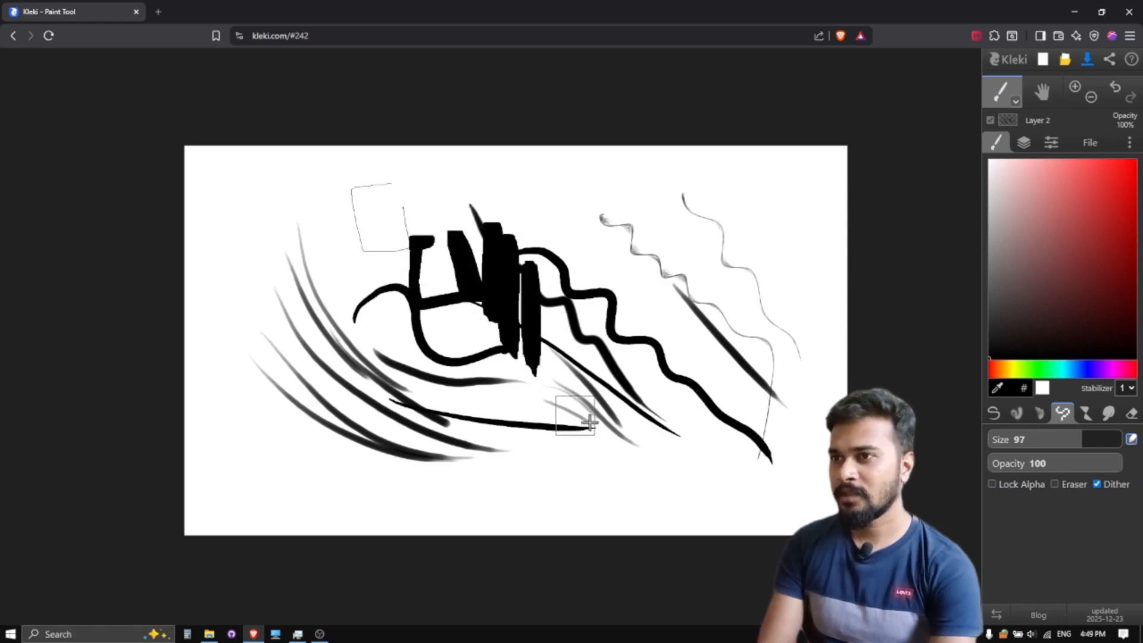
mouse_move(586, 431)
left_mouse_down()
mouse_move(622, 429)
mouse_move(625, 465)
mouse_move(700, 485)
left_mouse_up()
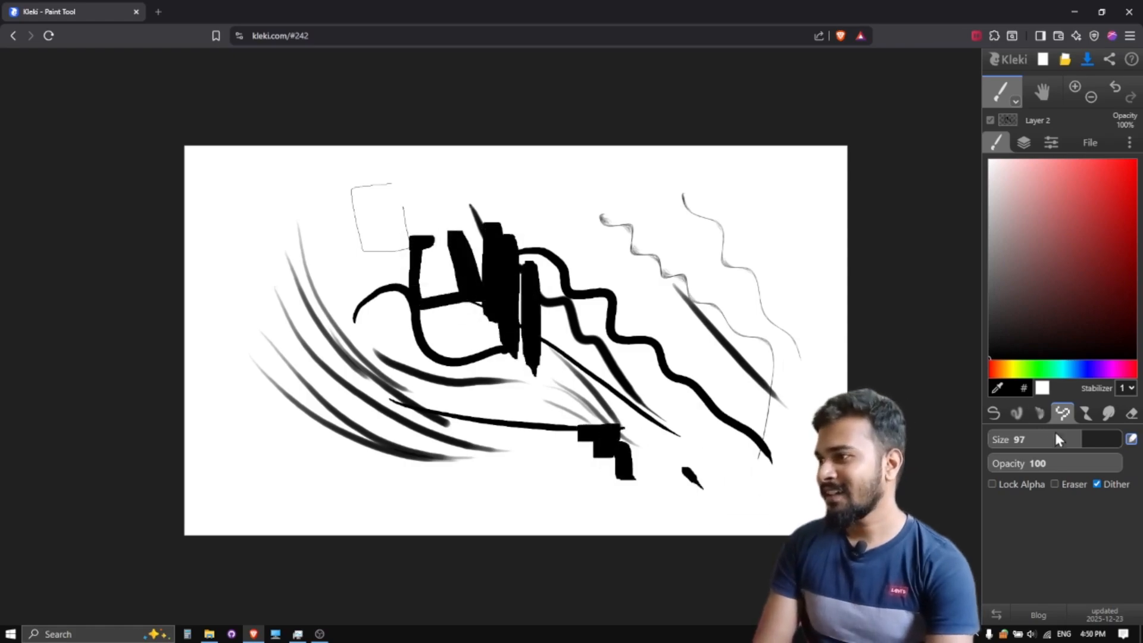
Draw solid black filled shapes over the right half of the drawing with the Chemy brush
left_click(1085, 413)
mouse_move(681, 298)
left_mouse_down()
mouse_move(765, 456)
mouse_move(667, 393)
mouse_move(690, 309)
mouse_move(729, 357)
mouse_move(723, 428)
left_mouse_up()
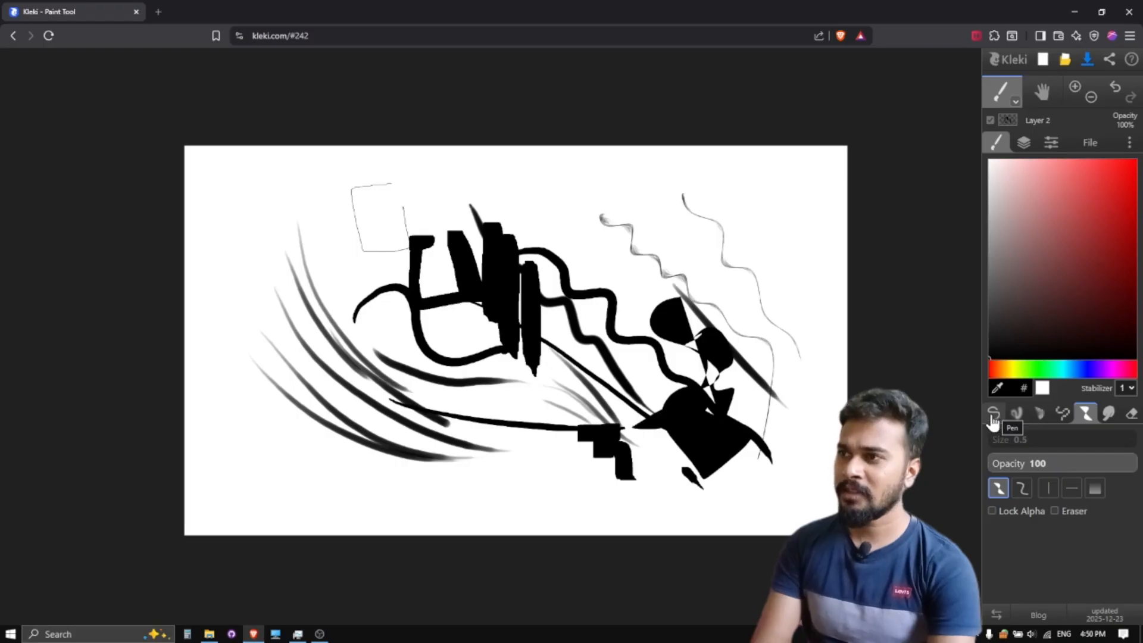
mouse_move(772, 280)
left_mouse_down()
mouse_move(786, 285)
mouse_move(770, 250)
mouse_move(758, 291)
left_mouse_up()
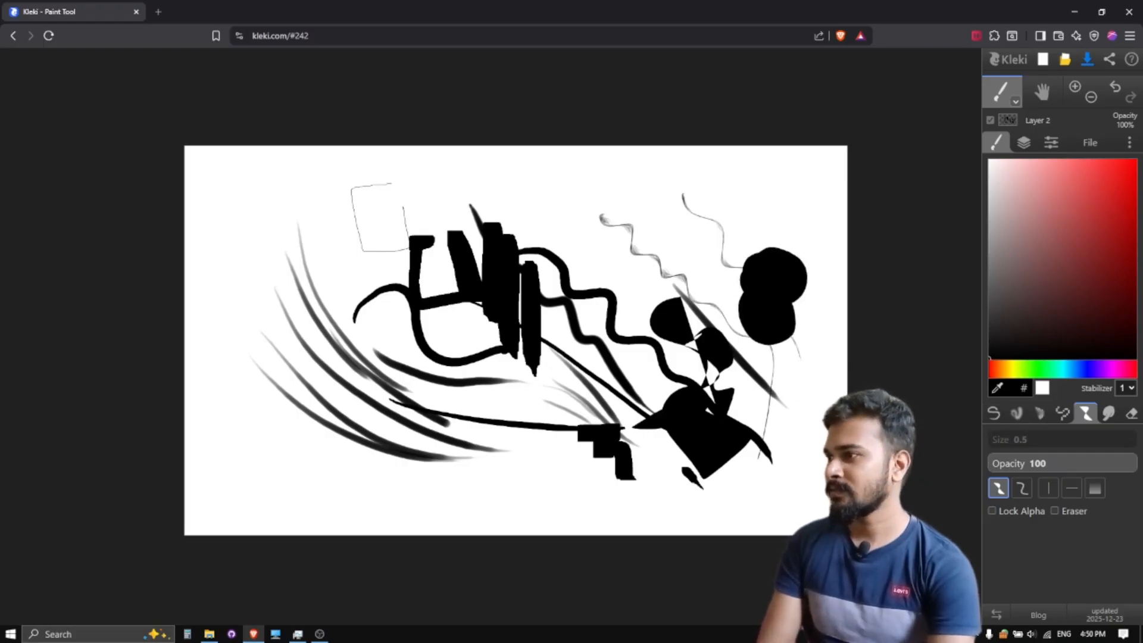
Smudge the wavy strokes and filled shapes diagonally across the right half of the drawing
left_click(1108, 412)
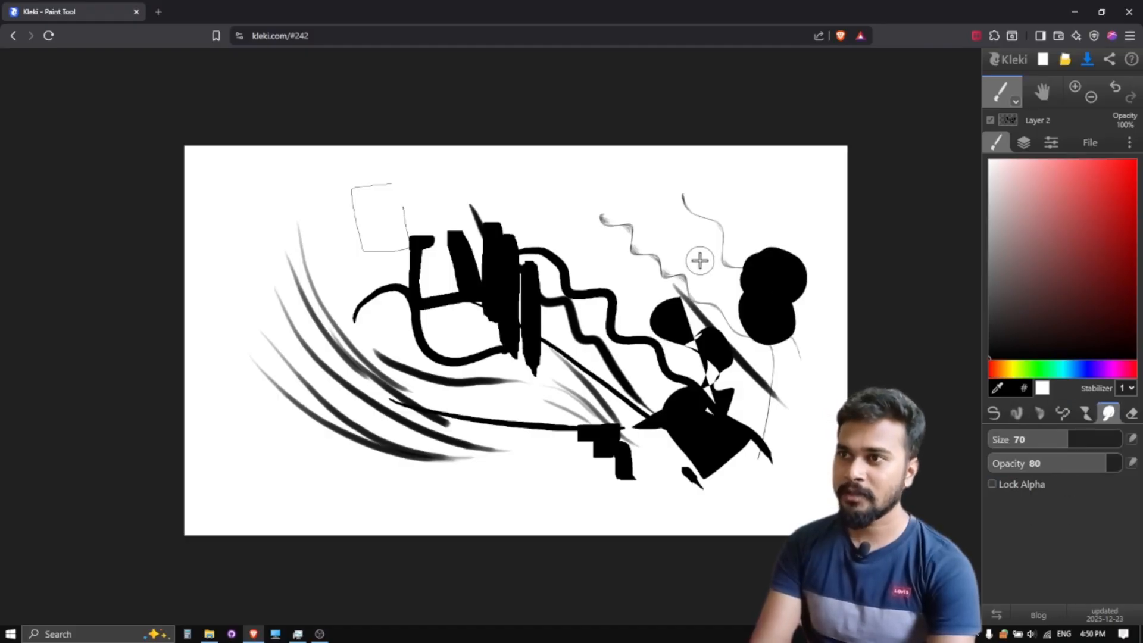
mouse_move(554, 256)
left_mouse_down()
mouse_move(565, 279)
mouse_move(613, 303)
mouse_move(754, 439)
left_mouse_up()
left_click_drag(572, 294, 701, 421)
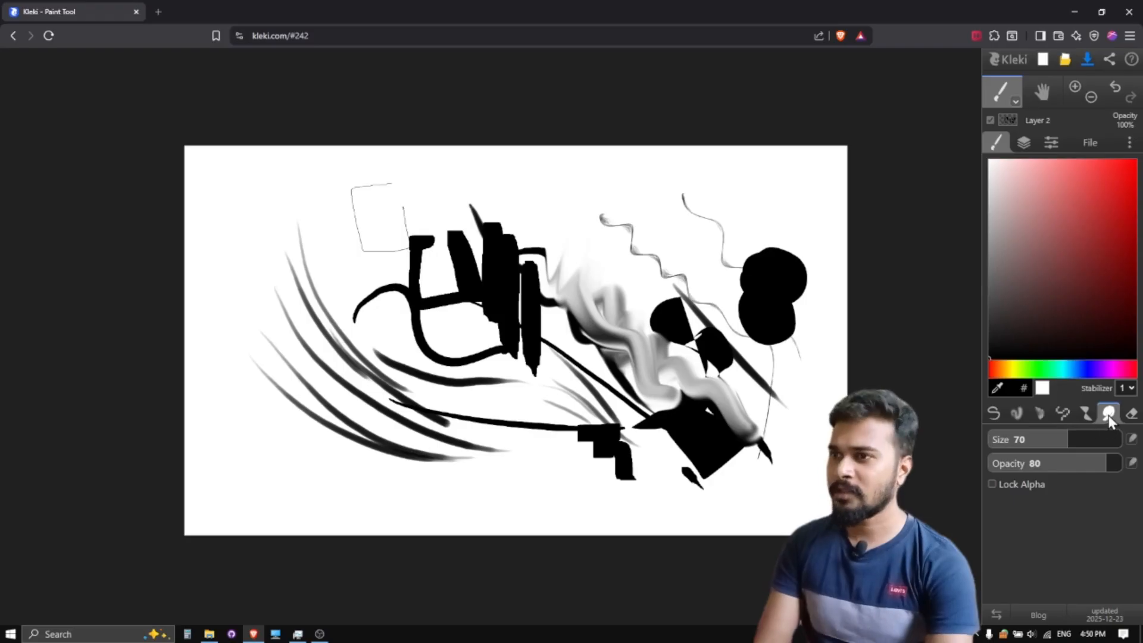
mouse_move(592, 321)
left_mouse_down()
mouse_move(649, 405)
mouse_move(755, 503)
mouse_move(659, 386)
mouse_move(727, 462)
mouse_move(735, 441)
mouse_move(711, 411)
mouse_move(779, 473)
mouse_move(663, 322)
mouse_move(727, 399)
mouse_move(666, 298)
left_mouse_up()
Review the blending modes offered for Layer 2, keep it on normal, and return to the brush settings
left_click(1023, 143)
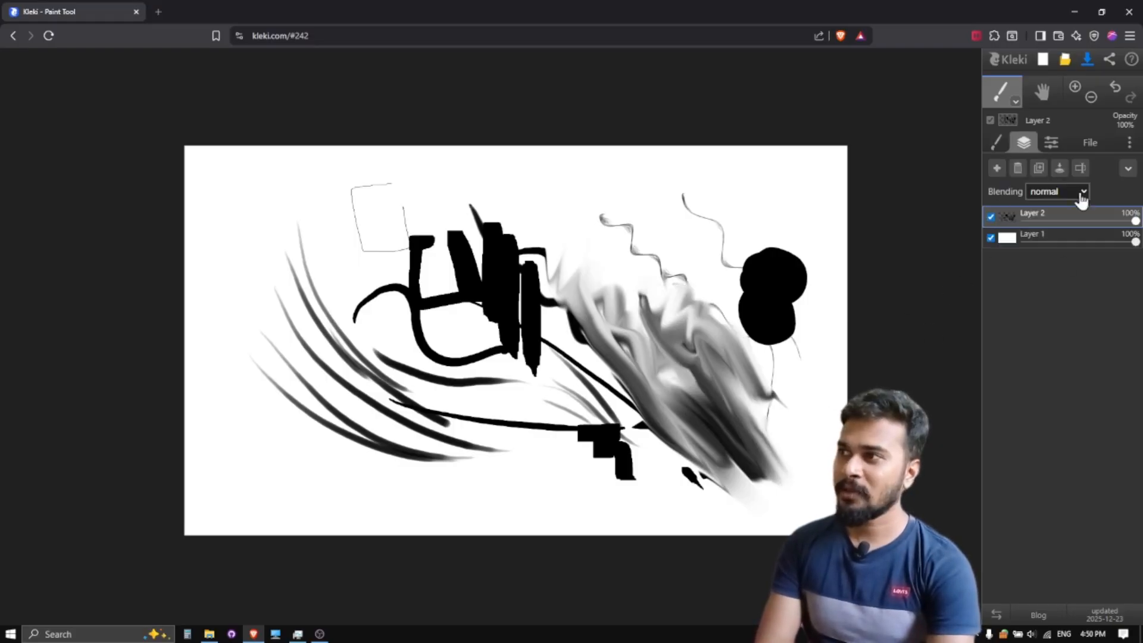
left_click(1057, 192)
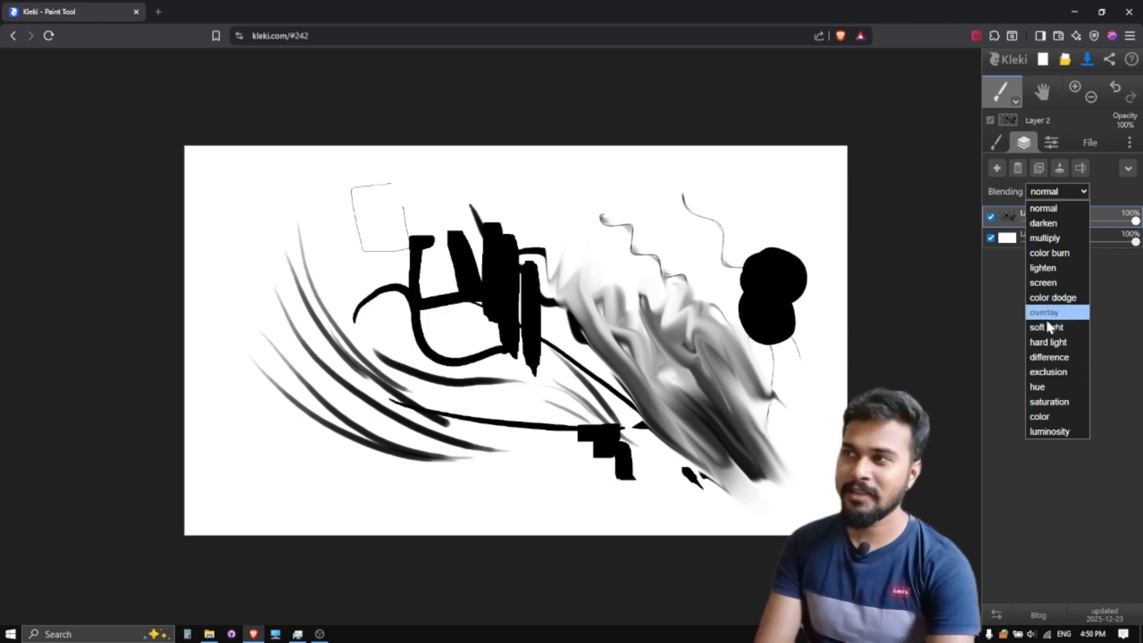
left_click(1053, 205)
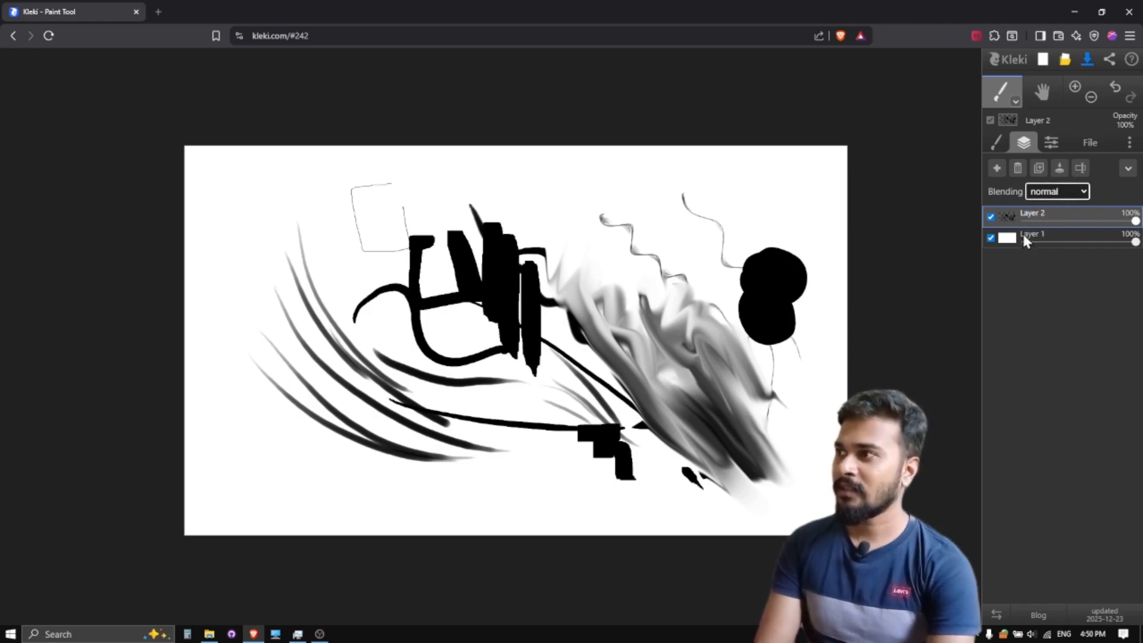
mouse_move(1129, 218)
left_mouse_down()
mouse_move(1005, 218)
mouse_move(1135, 221)
mouse_move(1128, 241)
mouse_move(1092, 242)
mouse_move(1135, 241)
left_mouse_up()
left_click(1005, 147)
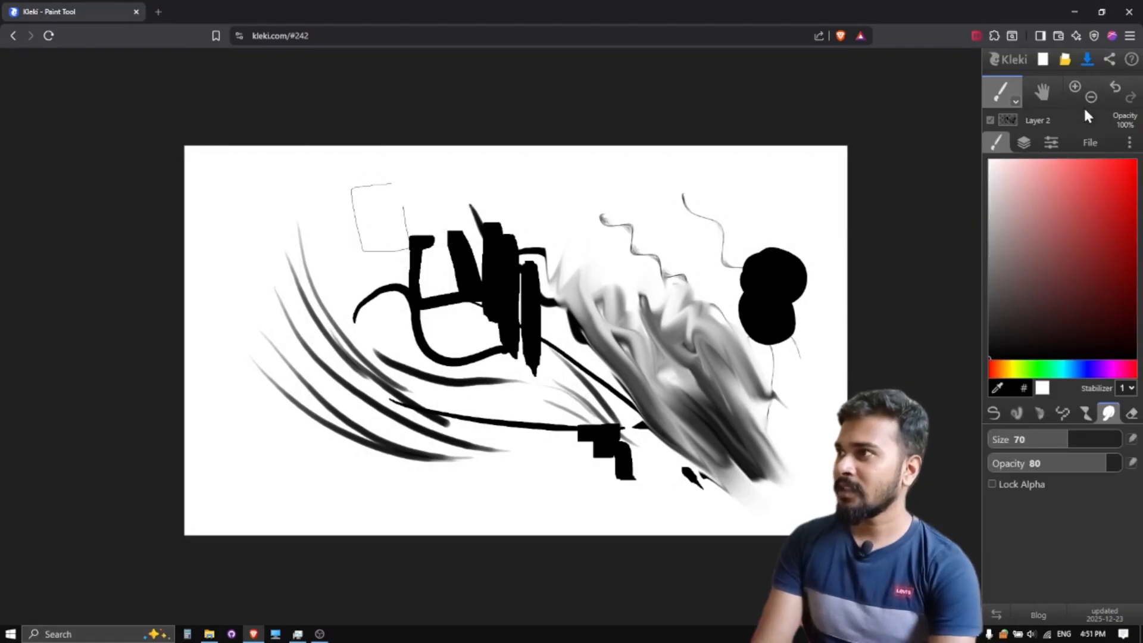
Browse the built-in help, including its sections on more tools, shortcuts, tab recovery and importing images, and close it
left_click(1130, 62)
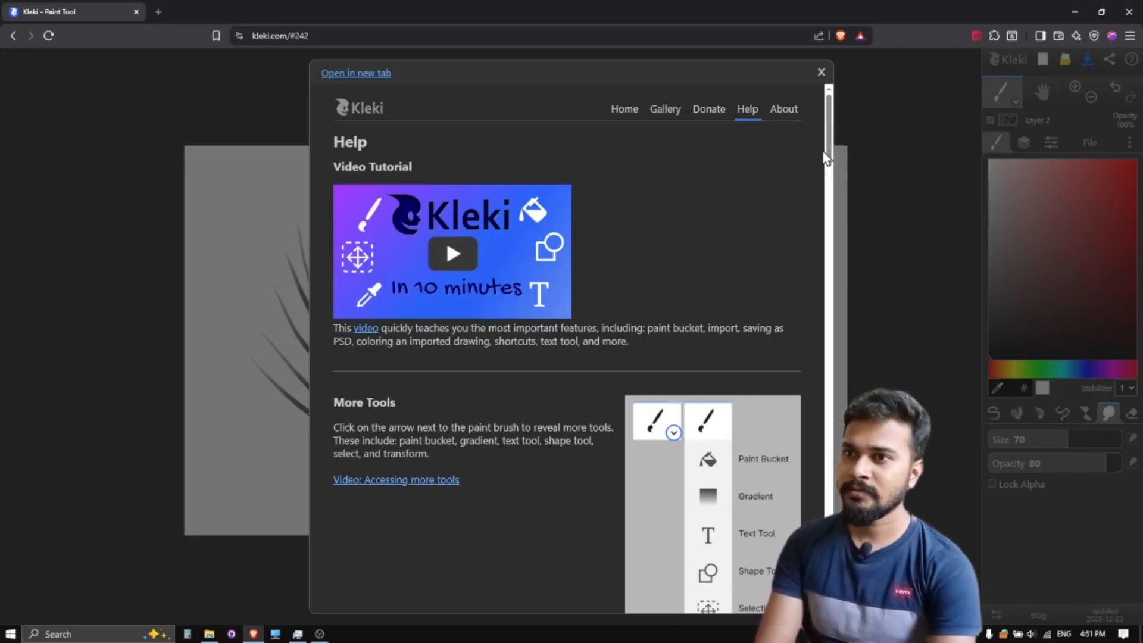
scroll(826, 158, "down", 3)
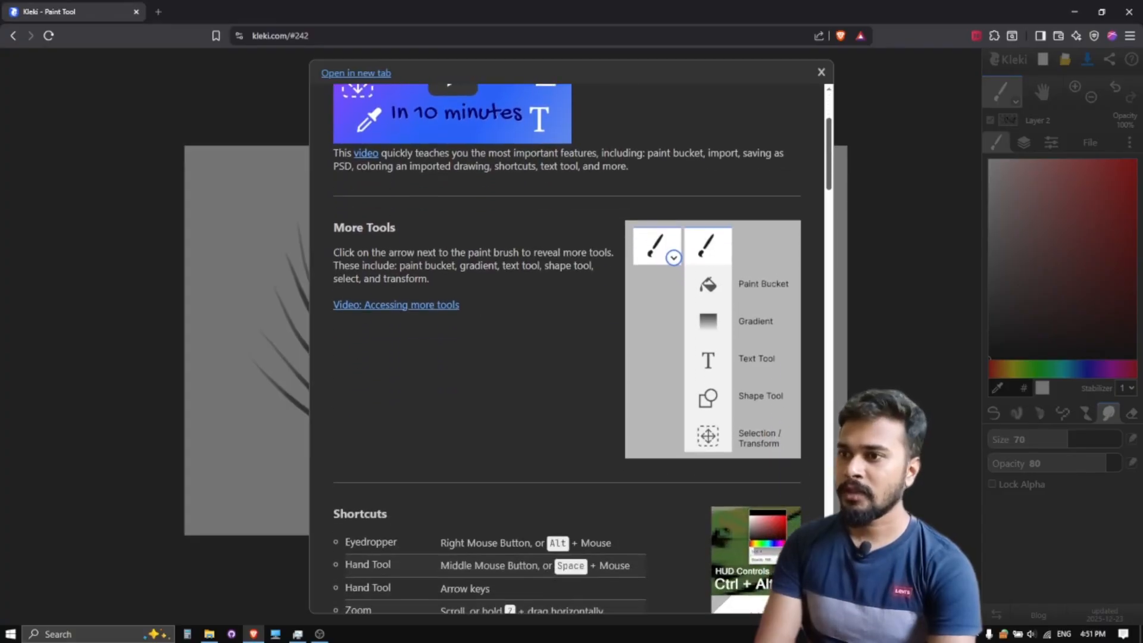
scroll(826, 157, "down", 5)
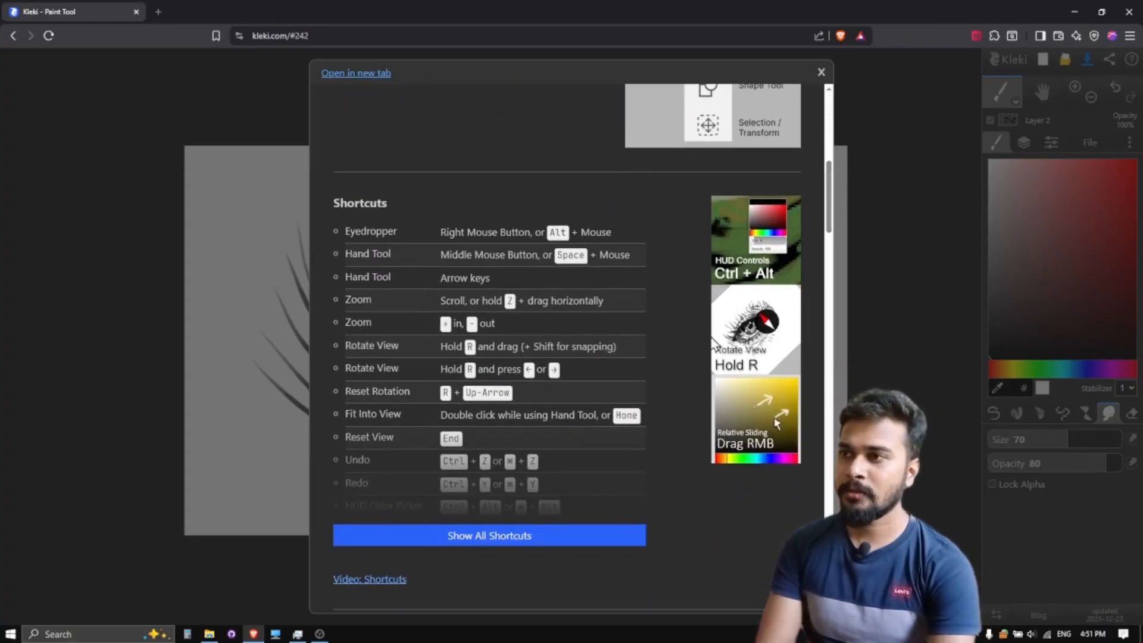
scroll(859, 271, "down", 10)
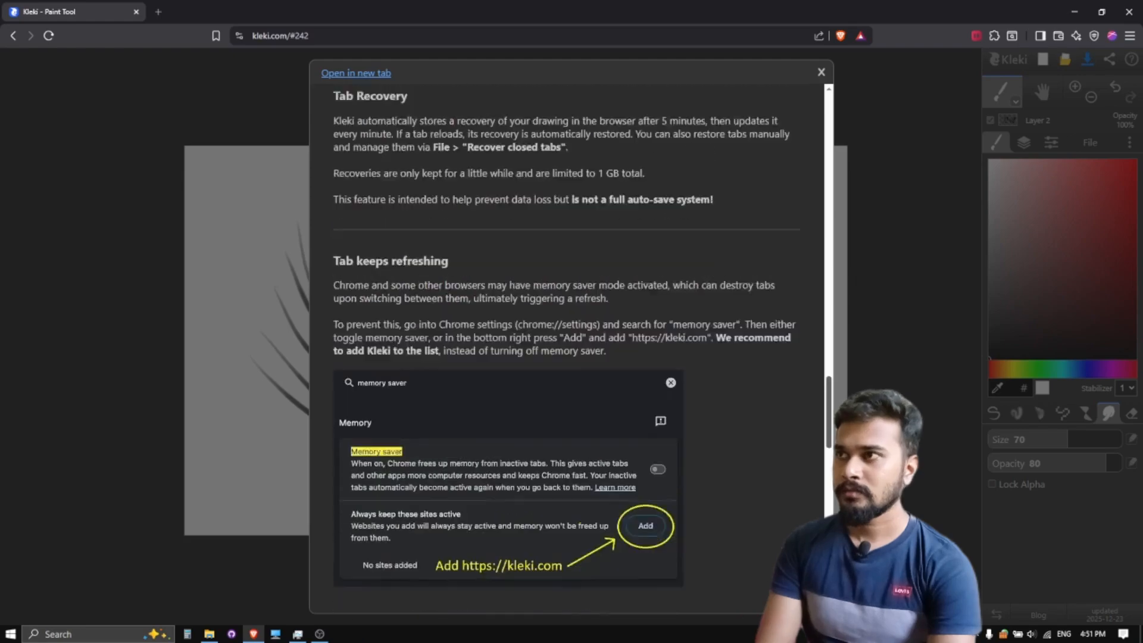
scroll(858, 271, "up", 6)
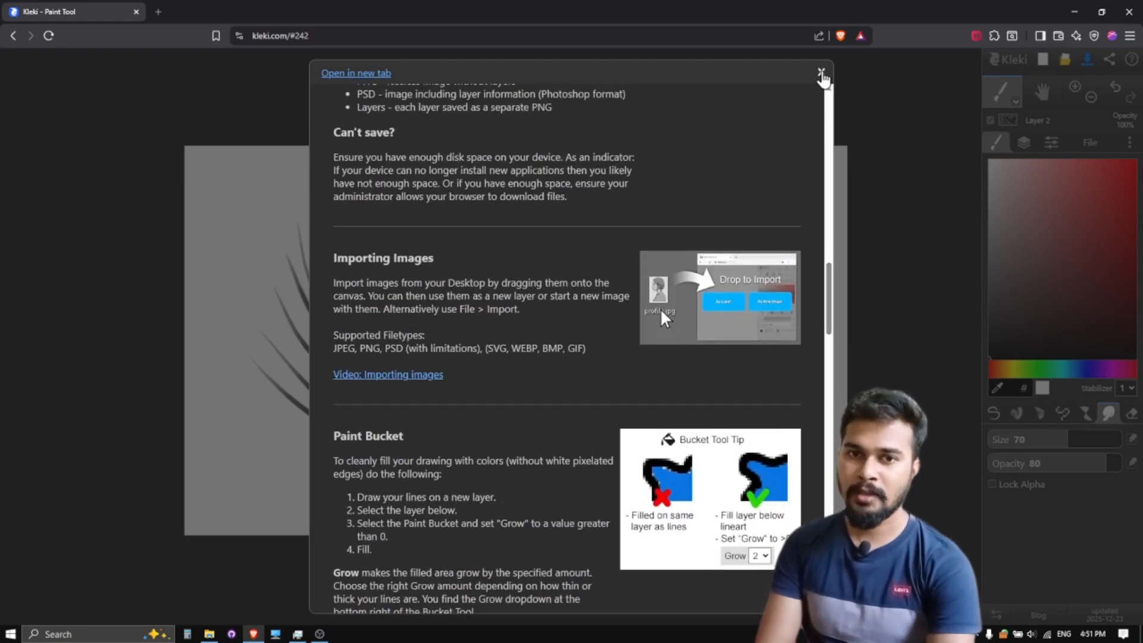
left_click(821, 72)
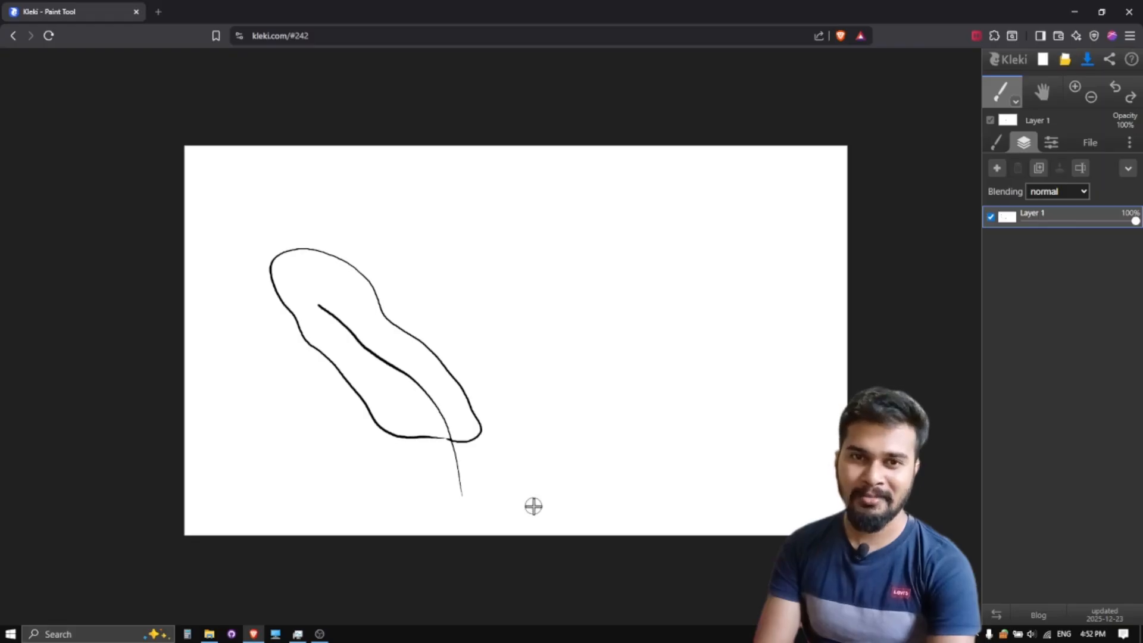
Draw a second leaf on Layer 1, right of the existing one, with a slanted central vein and a closed wavy outline
mouse_move(531, 508)
left_mouse_down()
mouse_move(544, 422)
mouse_move(672, 258)
left_mouse_up()
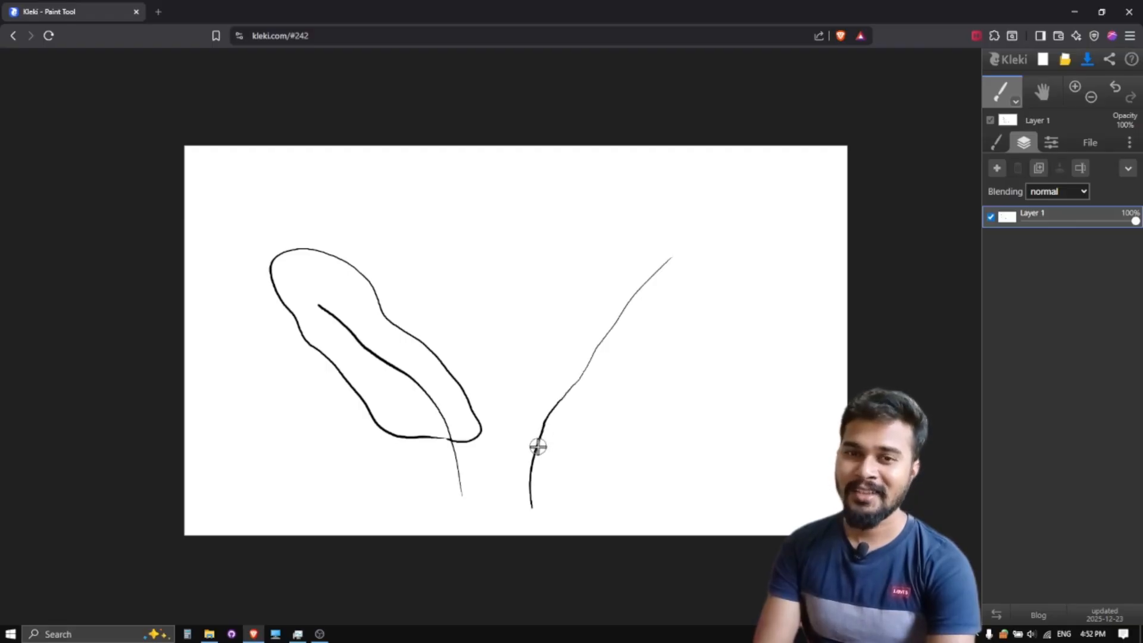
mouse_move(548, 446)
left_mouse_down()
mouse_move(586, 457)
mouse_move(652, 377)
mouse_move(717, 269)
mouse_move(715, 189)
mouse_move(633, 227)
mouse_move(559, 311)
mouse_move(522, 432)
mouse_move(541, 445)
left_mouse_up()
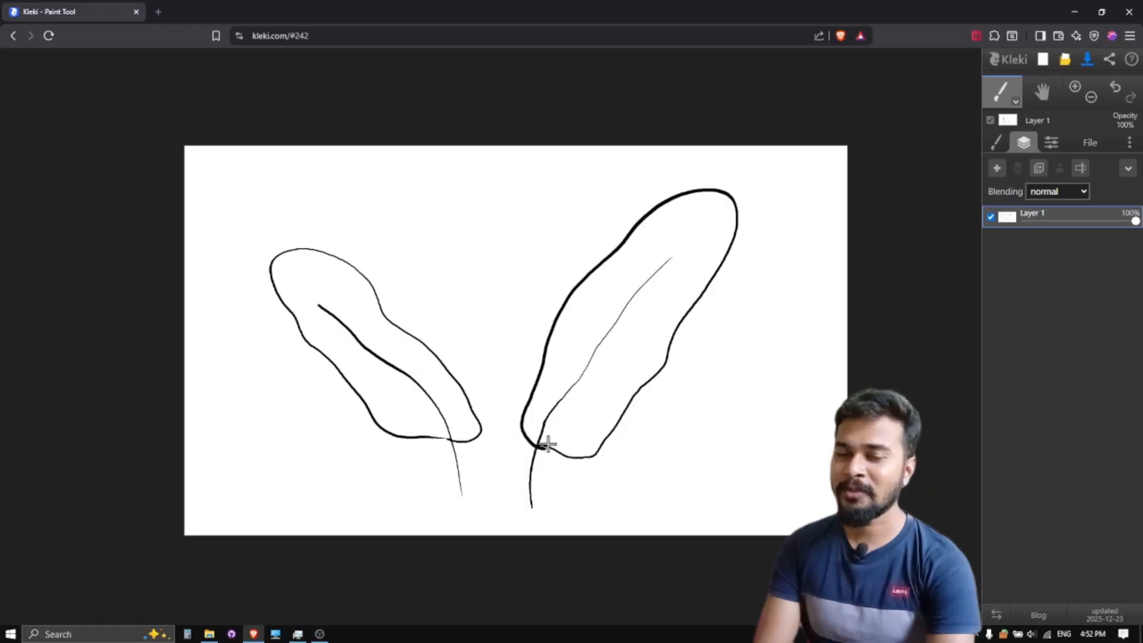